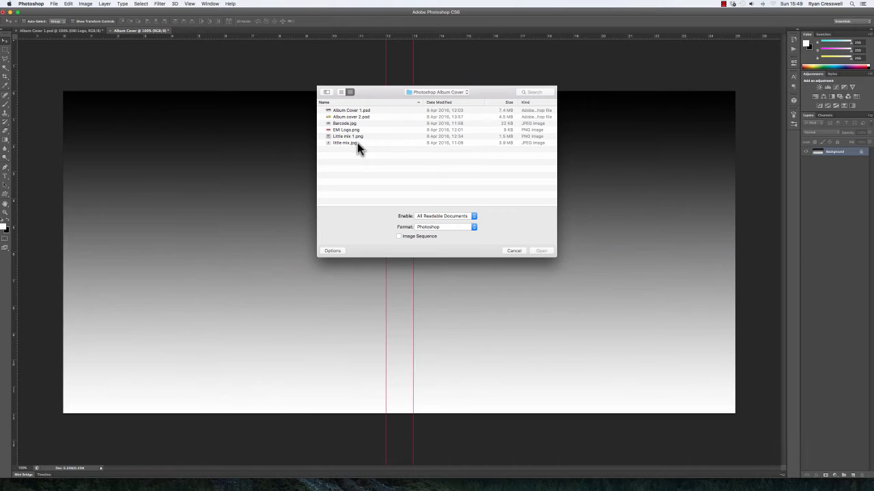
Open little mix.jpg from the Photoshop Album Cover folder and keep it as the active document.
double_click(357, 143)
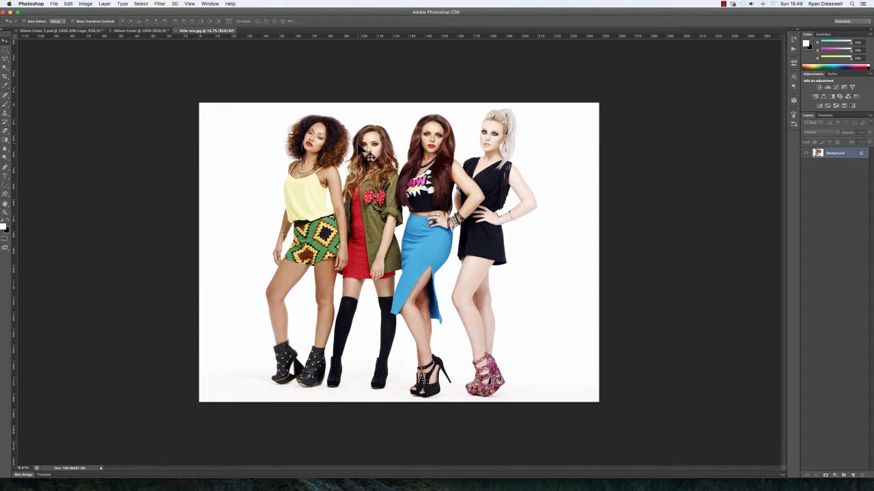
left_click(132, 31)
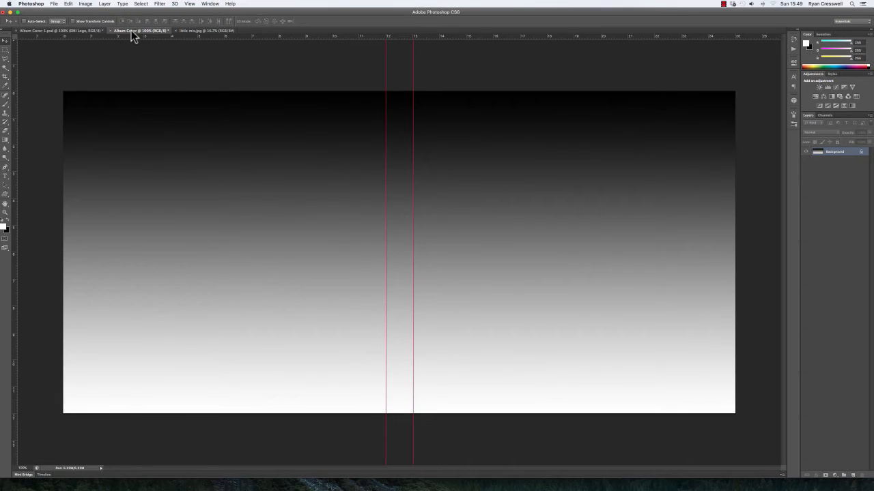
left_click(203, 32)
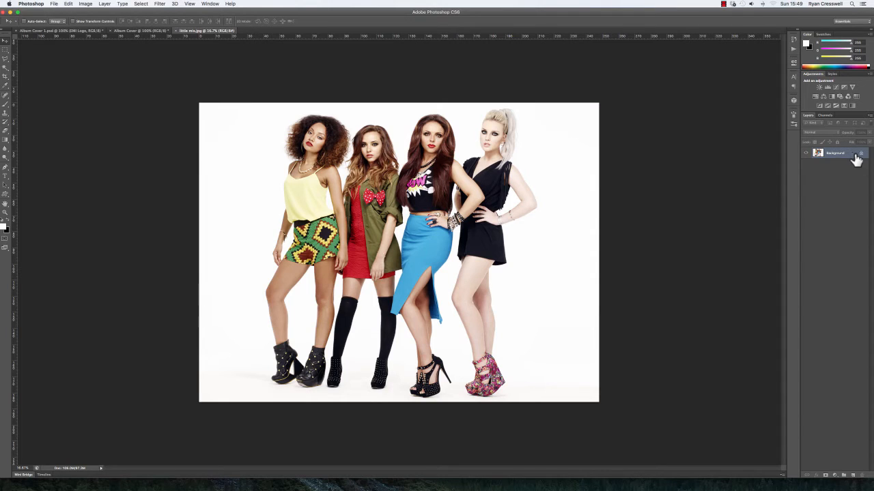
Examine the layers of the finished Album Cover 1.psd, ending on the band photo layer, and return to little mix.jpg.
left_click(58, 29)
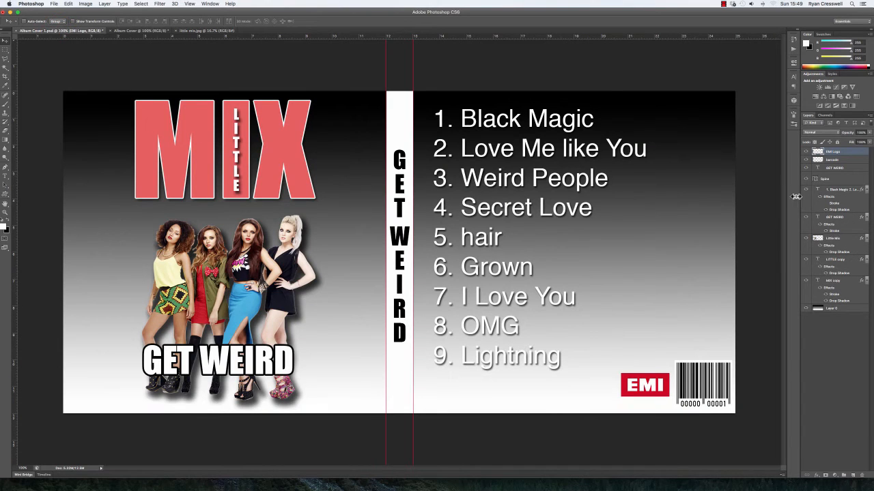
left_click(844, 169)
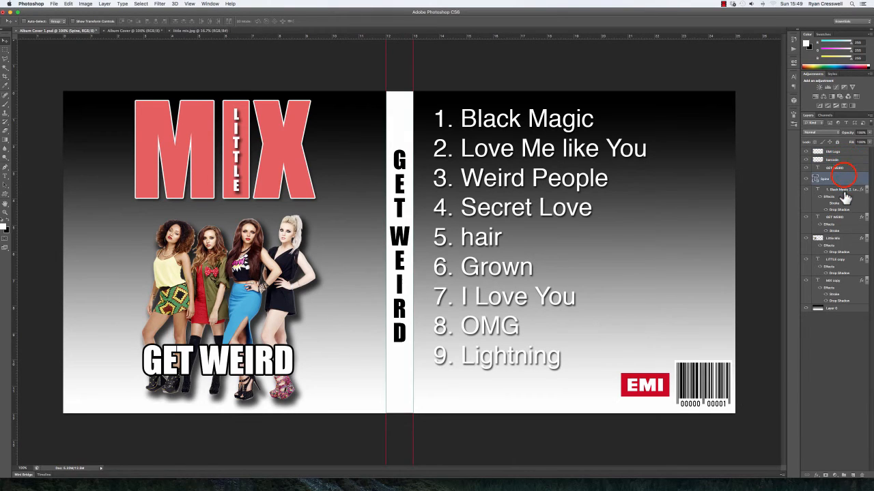
left_click(845, 216)
left_click(837, 239)
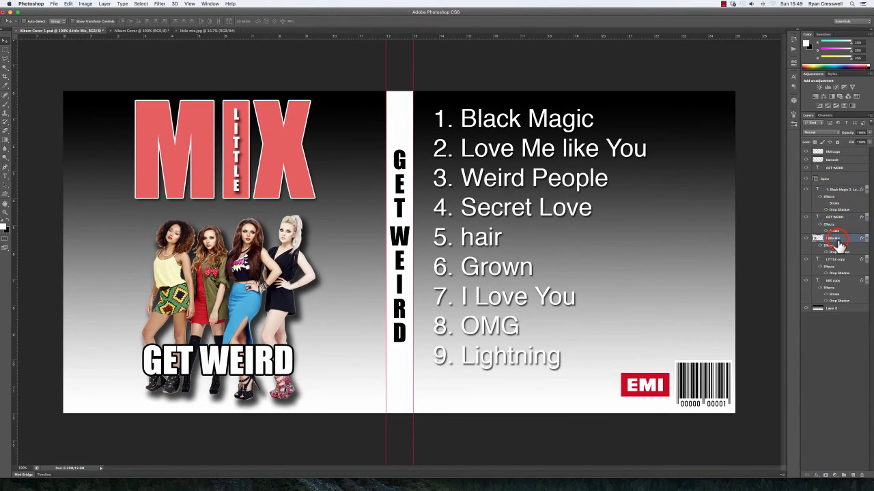
left_click(196, 31)
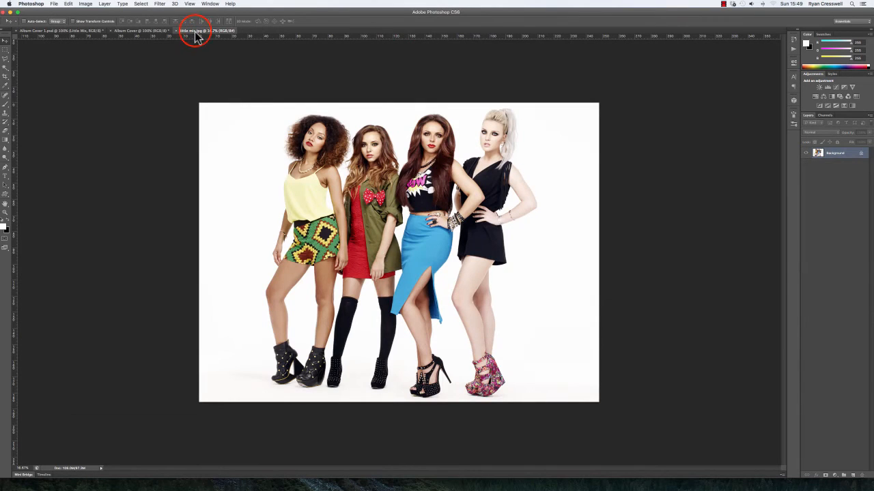
Convert the locked Background of little mix.jpg into a regular layer named Photo.
double_click(861, 156)
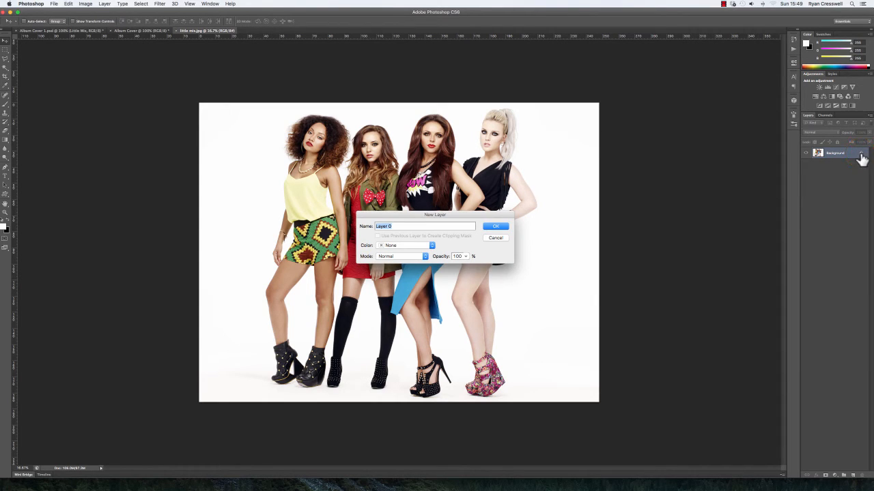
type("Photo")
left_click(496, 226)
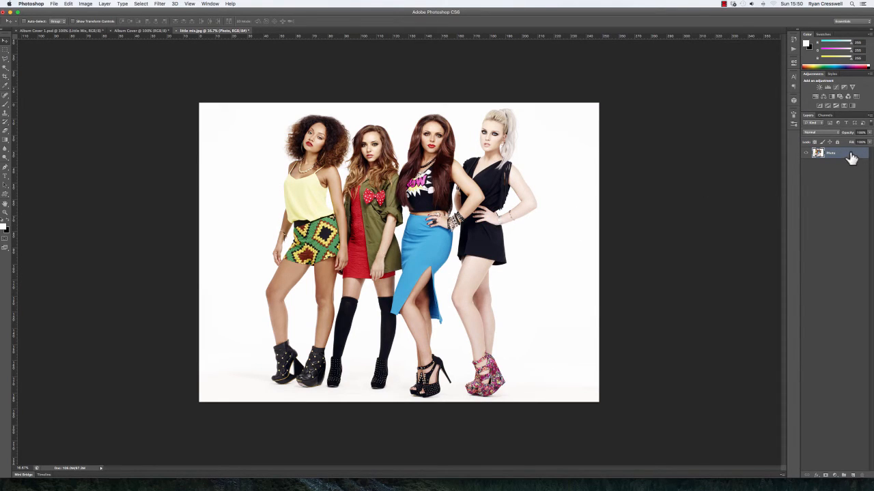
Duplicate the Photo layer into the Album Cover document.
right_click(850, 156)
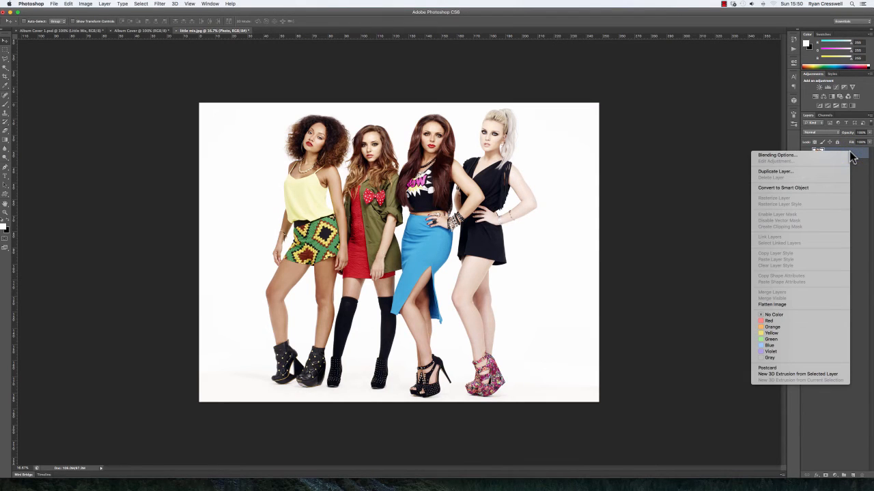
left_click(792, 171)
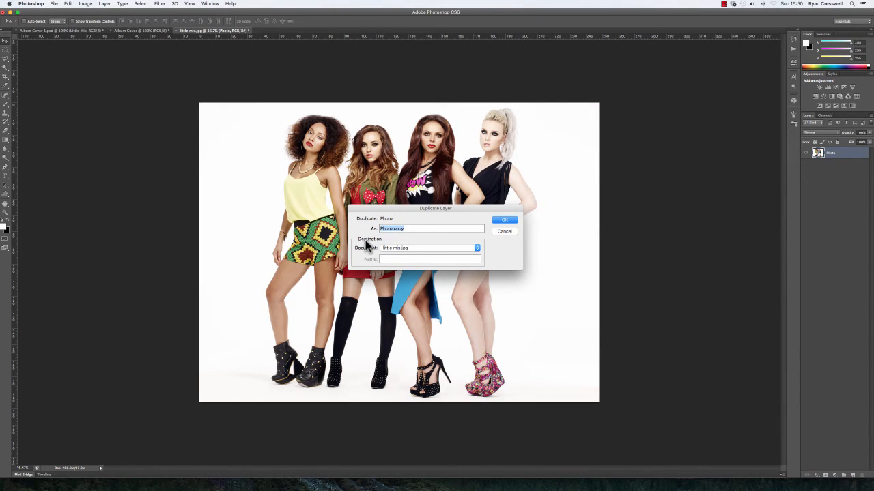
left_click(475, 250)
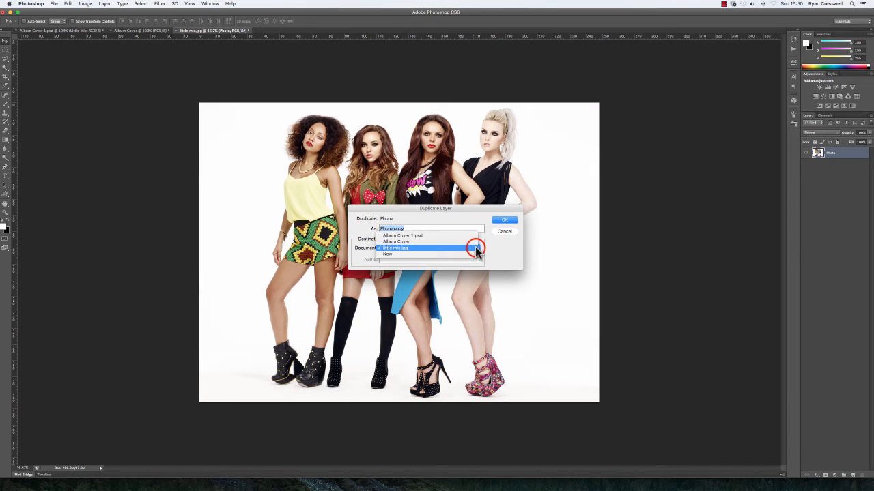
left_click(408, 249)
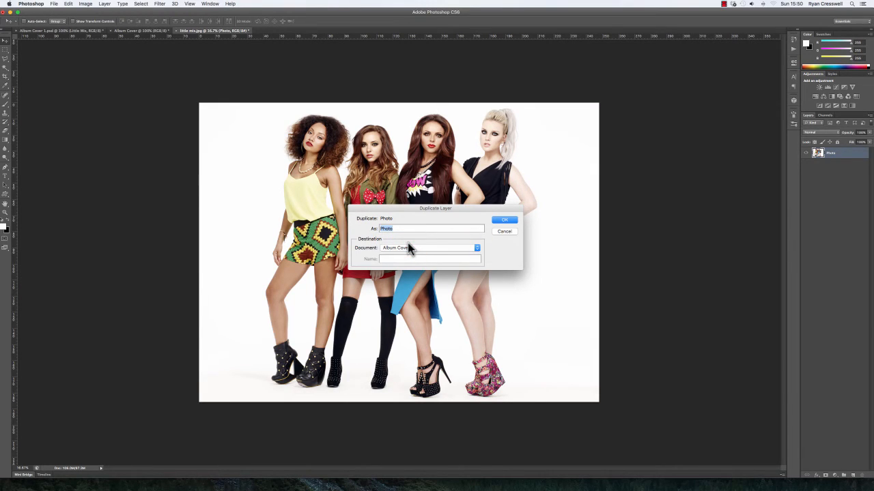
left_click(505, 220)
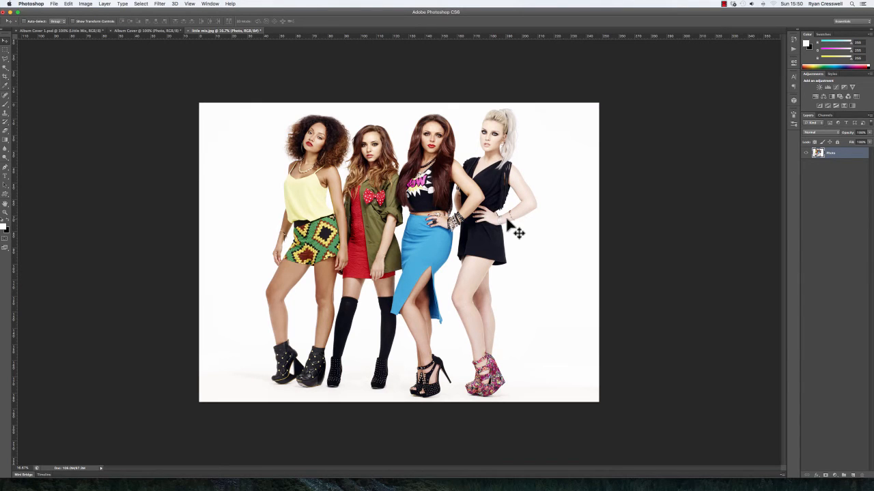
In the Album Cover document, scale the Photo layer down proportionally to about 10.2%, roughly 9.1 by 6.8 cm.
left_click(139, 32)
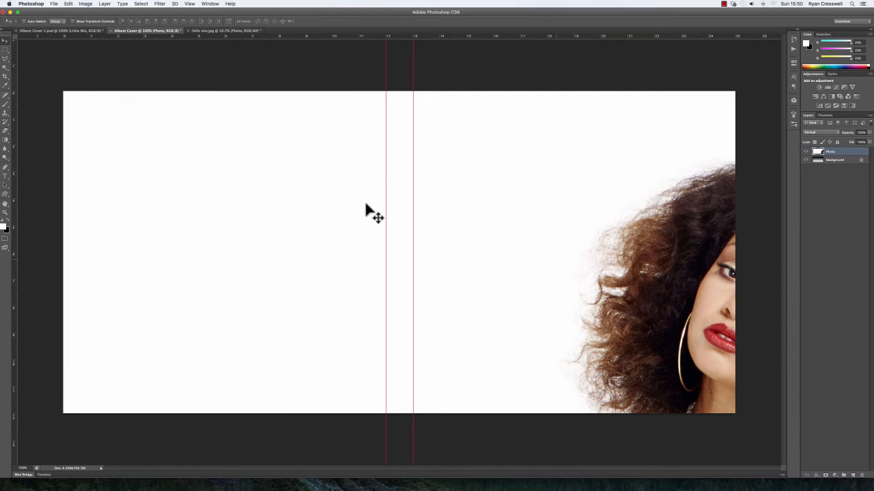
left_click(54, 31)
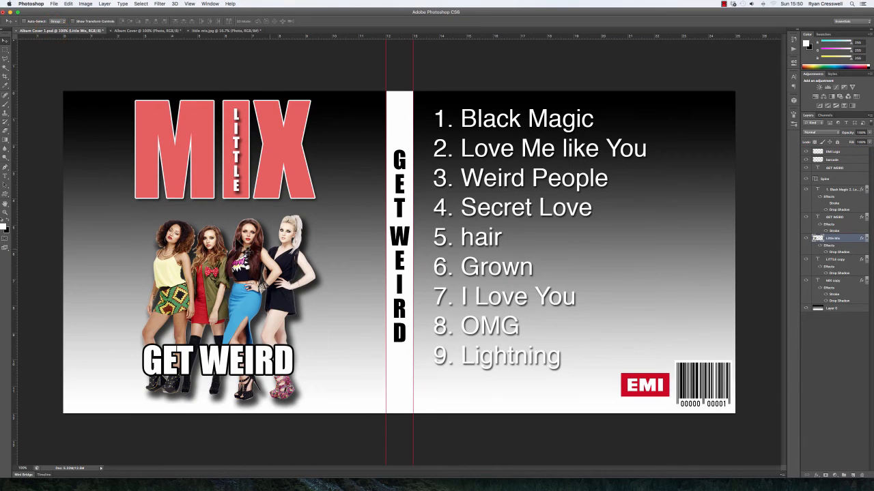
left_click(147, 31)
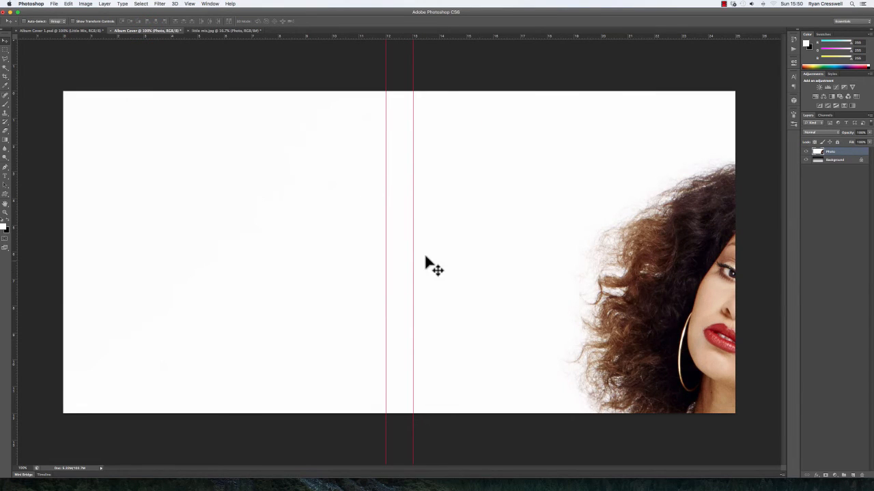
left_click(26, 467)
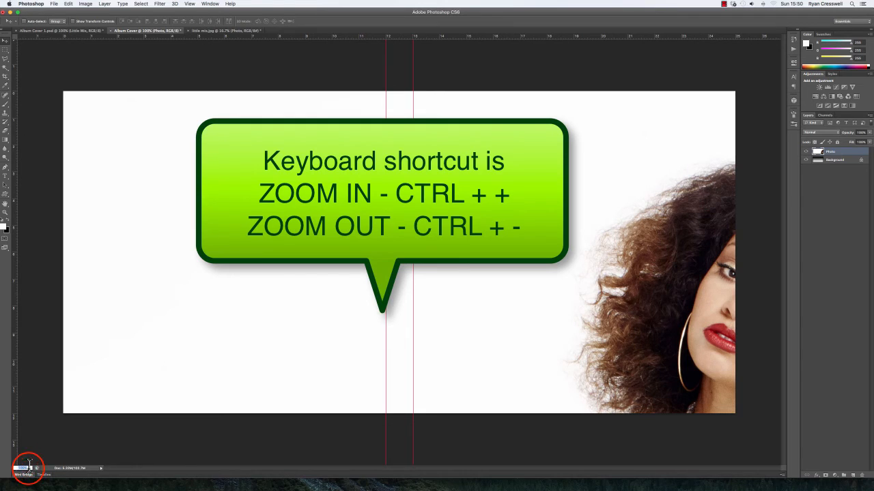
type("10")
key("Return")
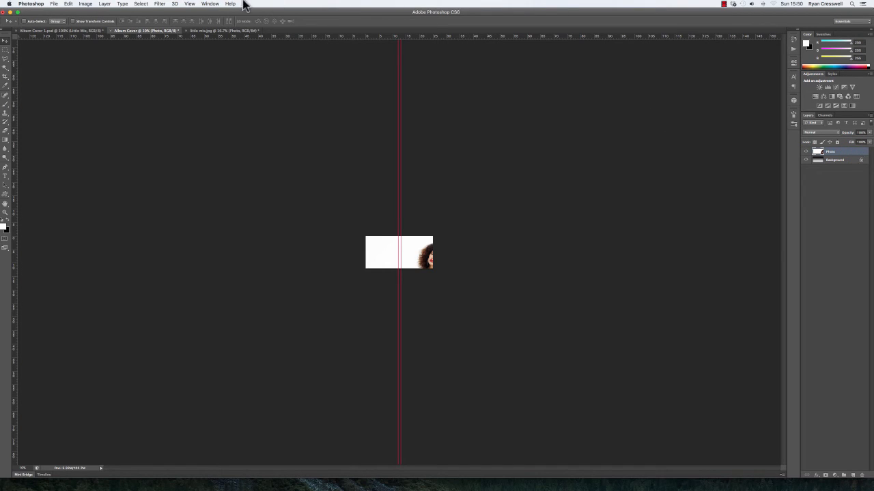
left_click(68, 4)
mouse_move(109, 155)
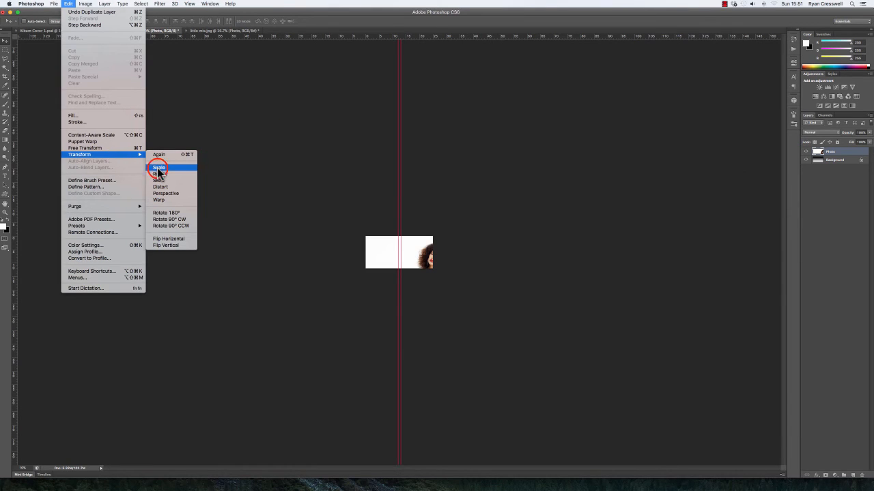
left_click(158, 169)
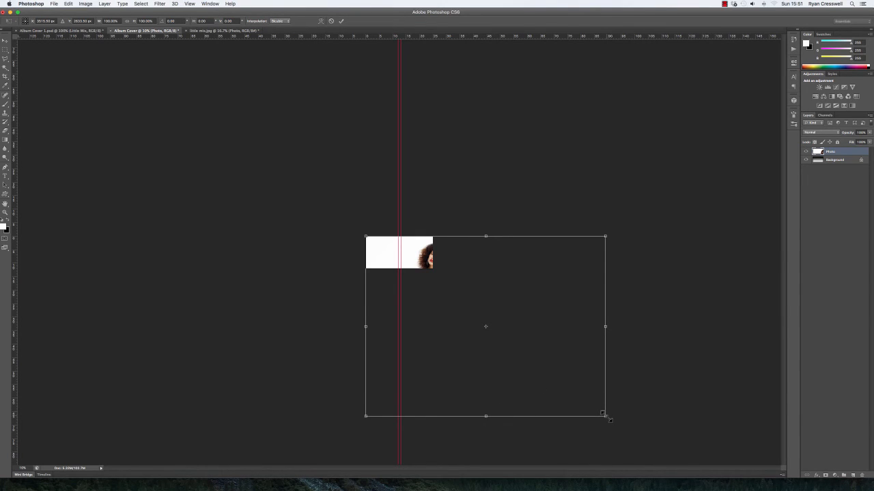
left_click_drag(606, 417, 402, 248)
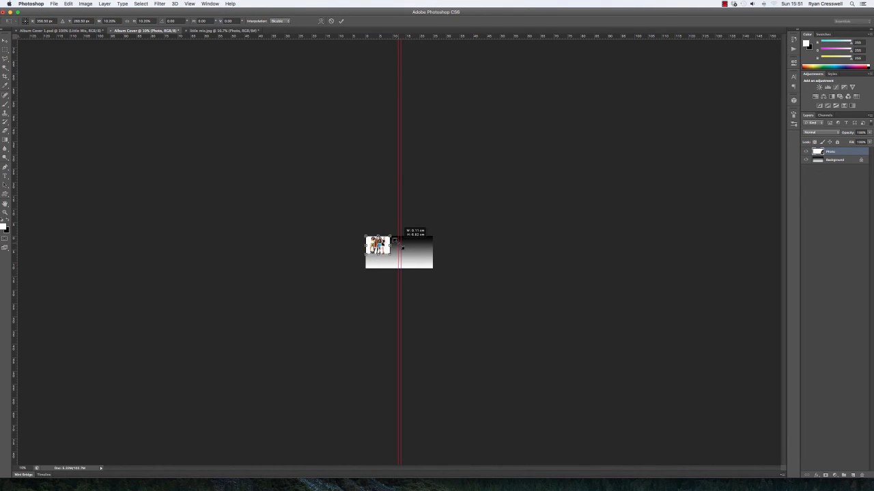
left_click_drag(402, 247, 402, 248)
left_click(342, 23)
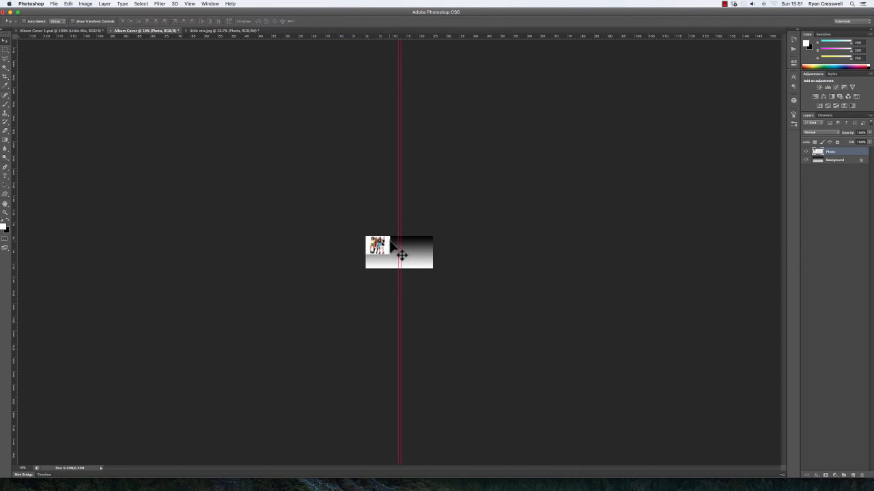
At 100% zoom, move the band photo to the lower middle of the front cover, clear of the spine guides.
left_click(28, 468)
type("100")
key("Return")
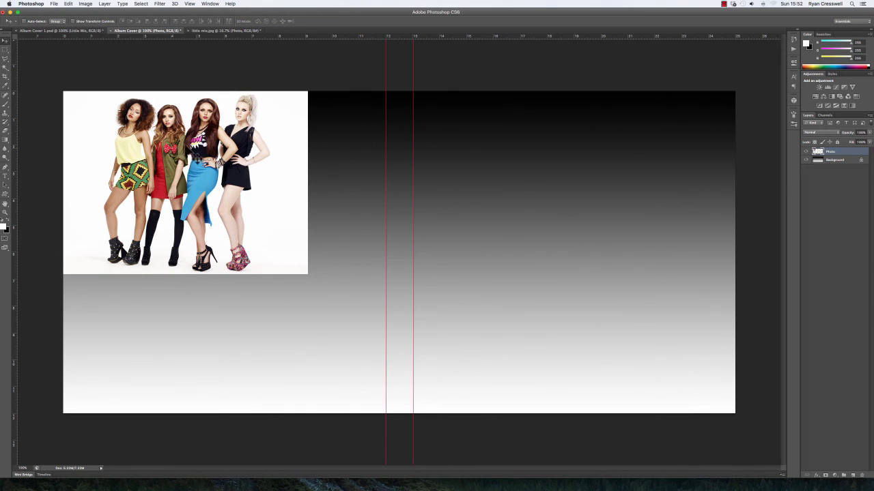
left_click_drag(179, 139, 234, 236)
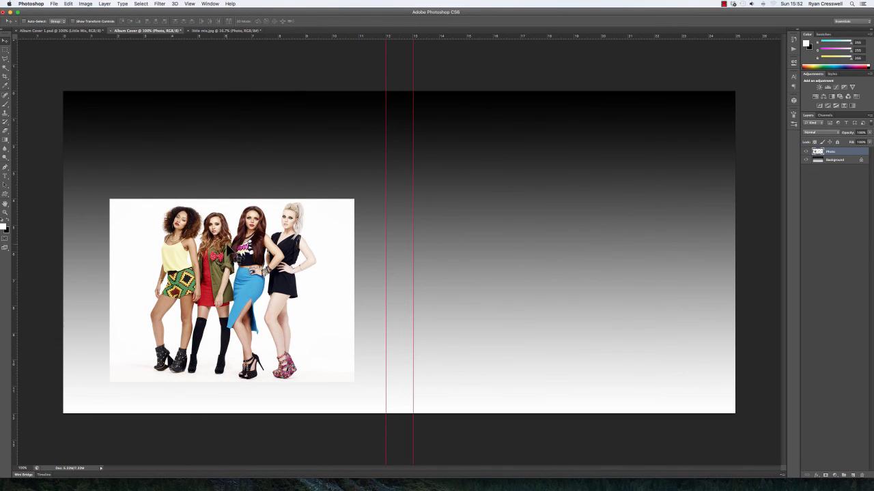